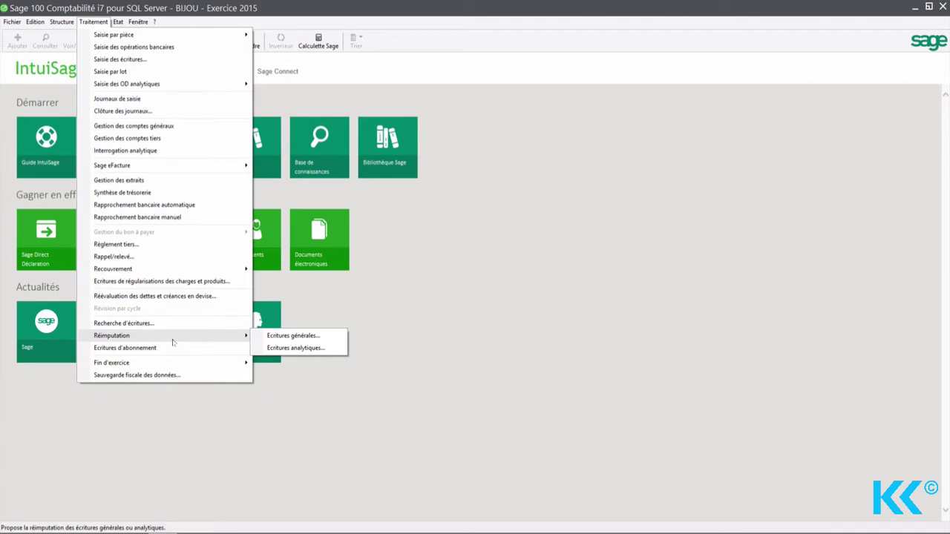
- Examine the general-entry reimputation settings for third-party accounts only, including the journal type and entry direction choices, and cancel
{"action": "left_click", "coordinate": [301, 335]}
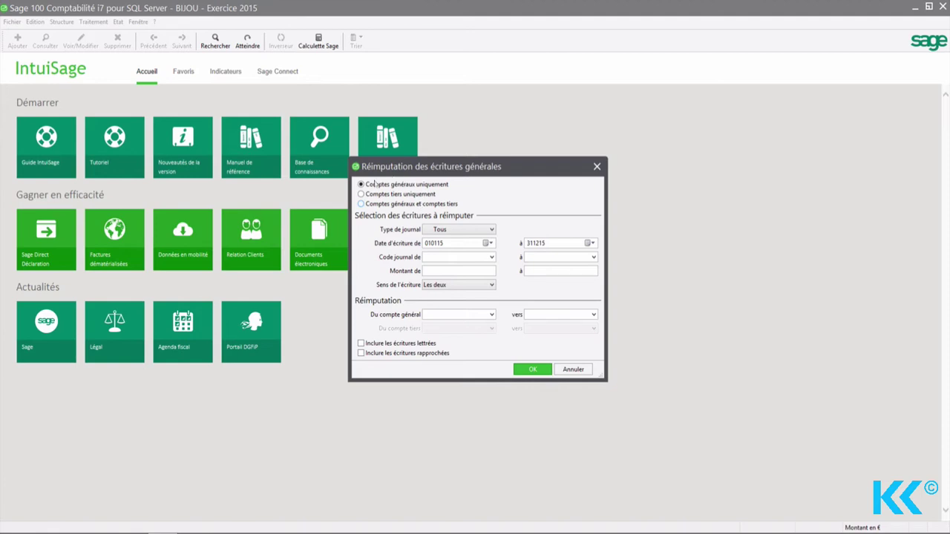
{"action": "left_click", "coordinate": [361, 194]}
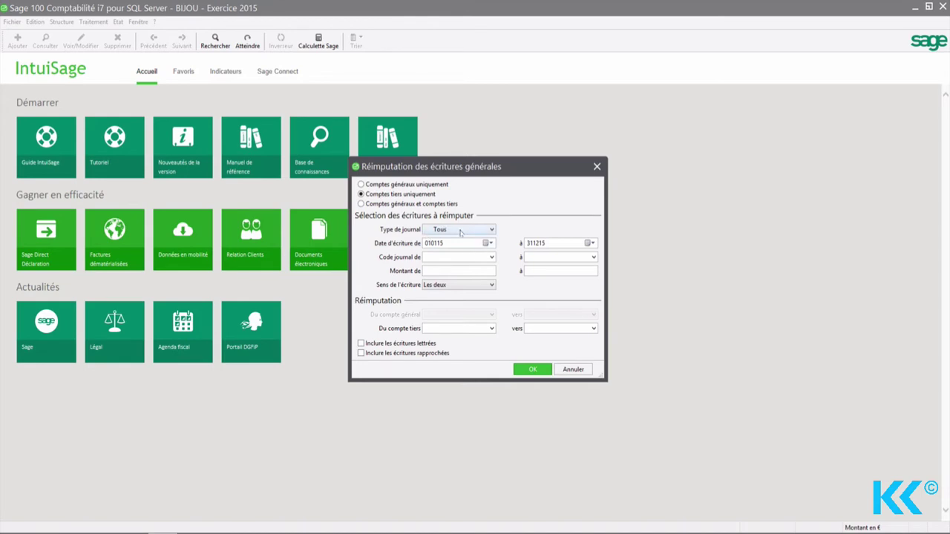
{"action": "left_click", "coordinate": [460, 230]}
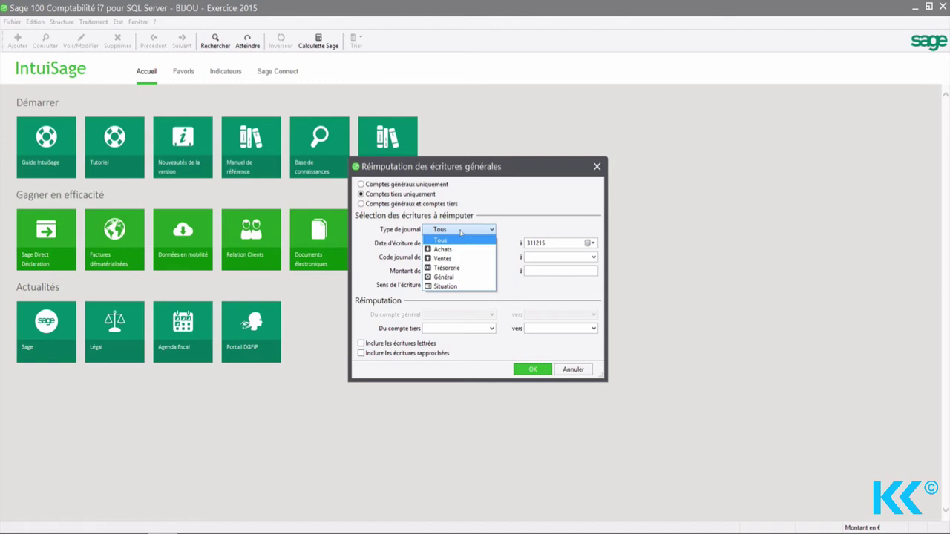
{"action": "left_click", "coordinate": [460, 233]}
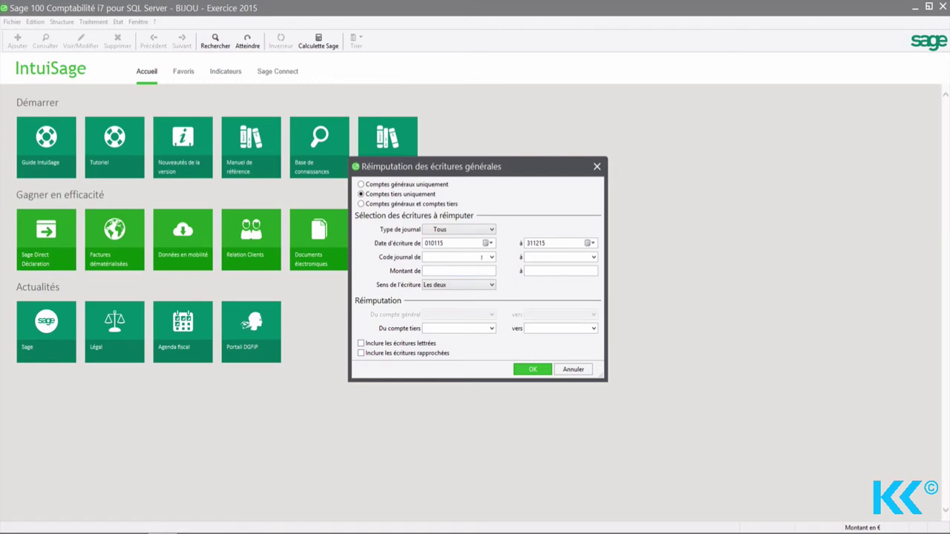
{"action": "left_click", "coordinate": [459, 286]}
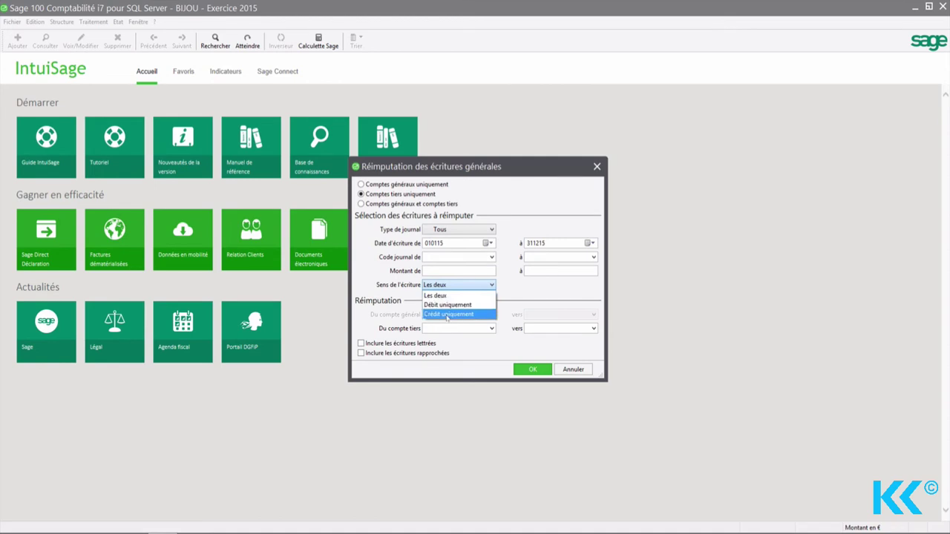
{"action": "left_click", "coordinate": [399, 295]}
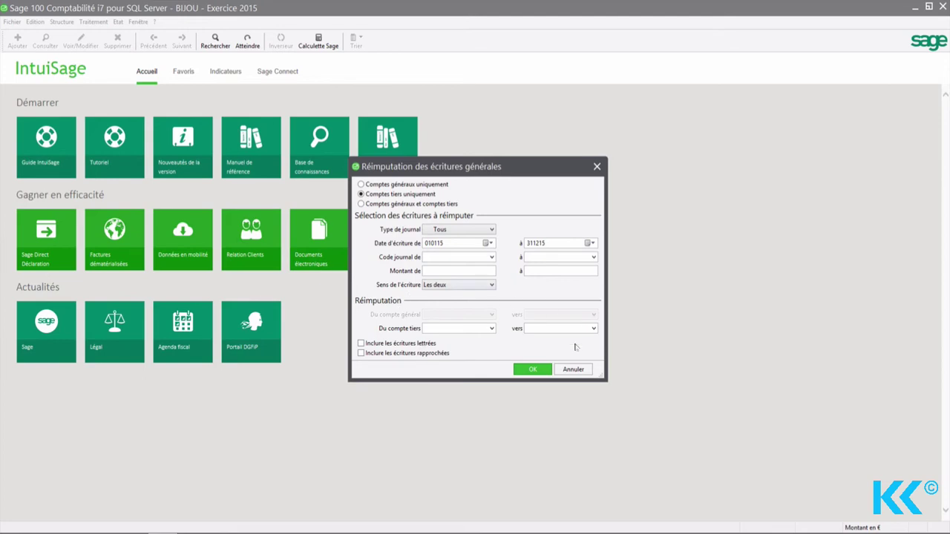
{"action": "left_click_drag", "start_coordinate": [416, 343], "coordinate": [487, 345]}
{"action": "left_click", "coordinate": [573, 369]}
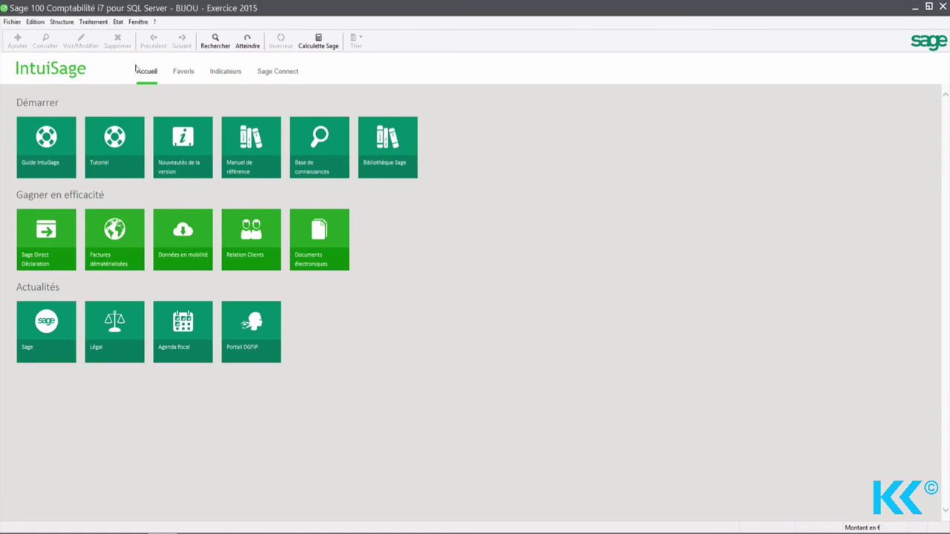
- Review the entries of third-party accounts BILLO and BRELO in the third-party account management, and close it
{"action": "left_click", "coordinate": [90, 22]}
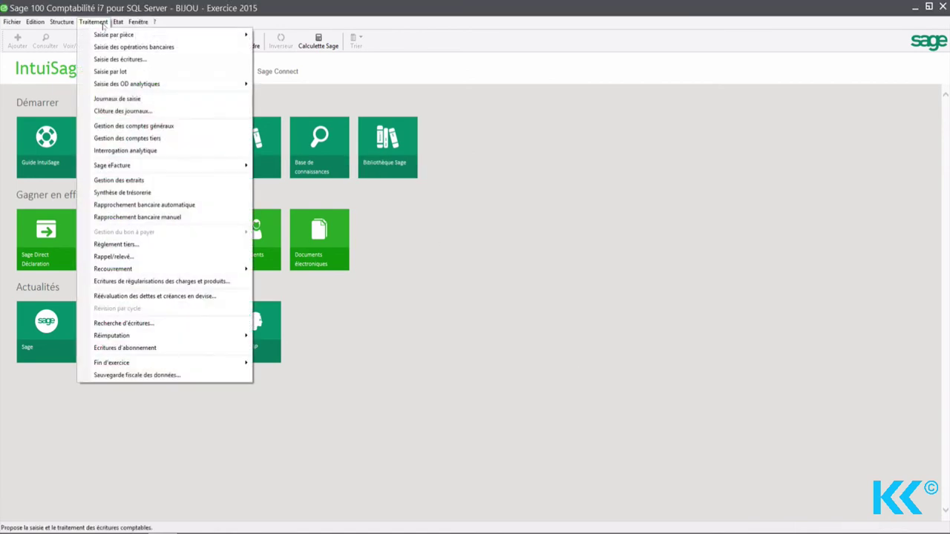
{"action": "left_click", "coordinate": [115, 139]}
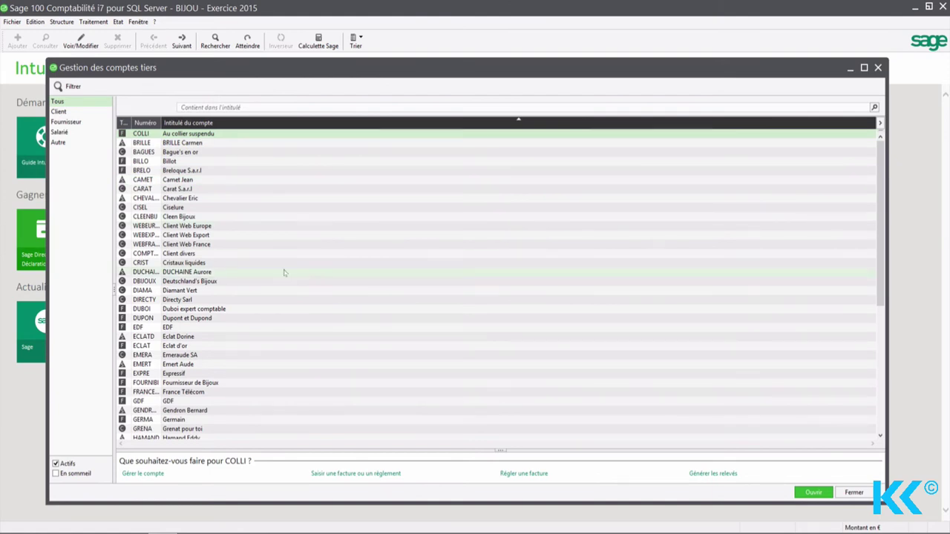
{"action": "left_click", "coordinate": [184, 161]}
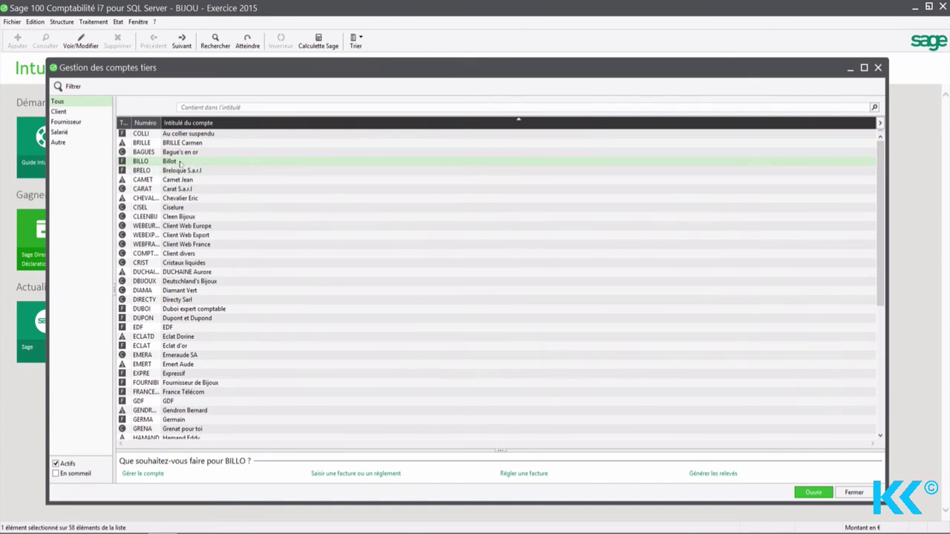
{"action": "double_click", "coordinate": [183, 163]}
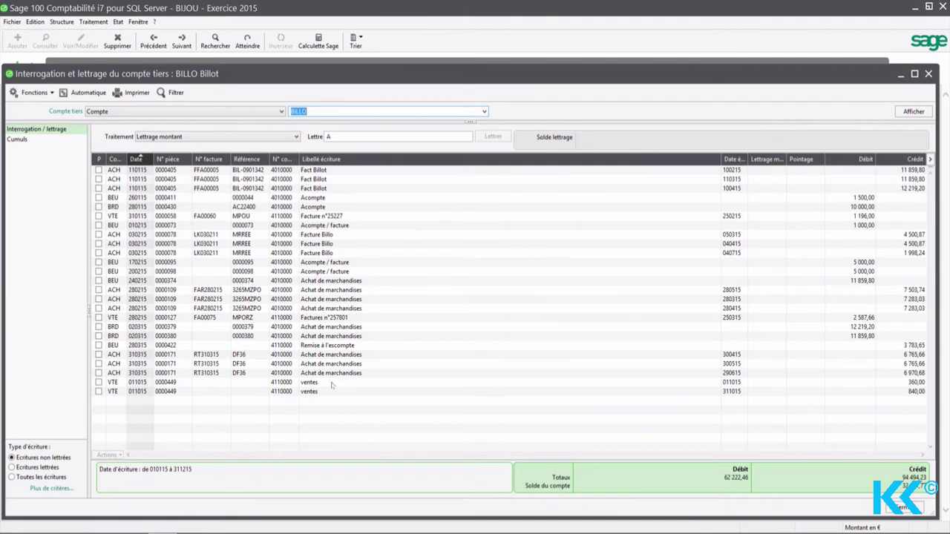
{"action": "left_click", "coordinate": [927, 74]}
{"action": "double_click", "coordinate": [191, 173]}
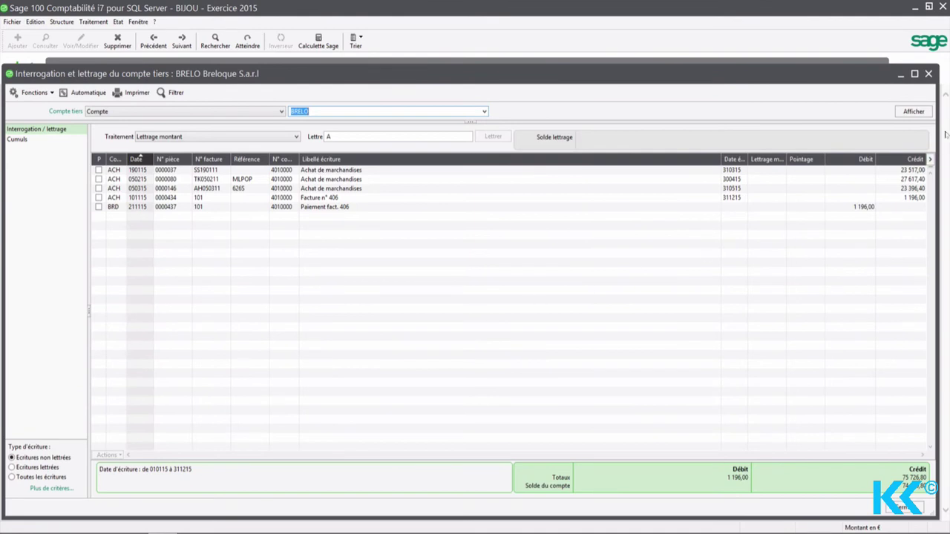
{"action": "left_click", "coordinate": [928, 74]}
{"action": "left_click", "coordinate": [877, 67]}
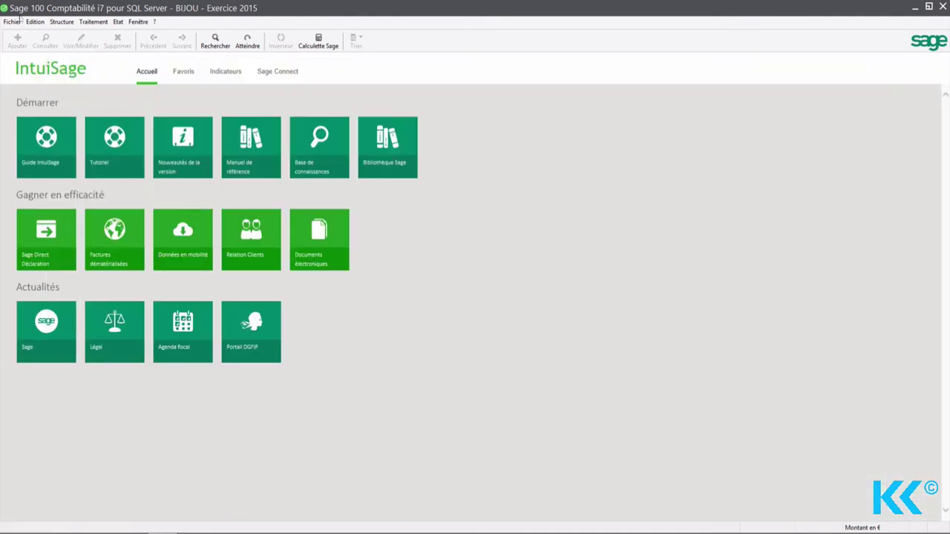
- Set up a general-entry reimputation for third-party accounts only, from account BILLO to account BRELO
{"action": "left_click", "coordinate": [93, 22]}
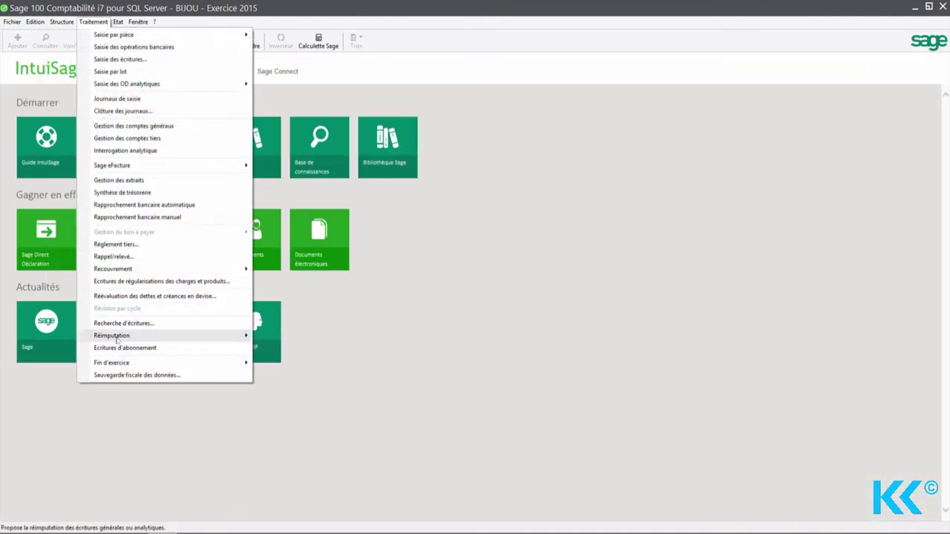
{"action": "left_click", "coordinate": [294, 339]}
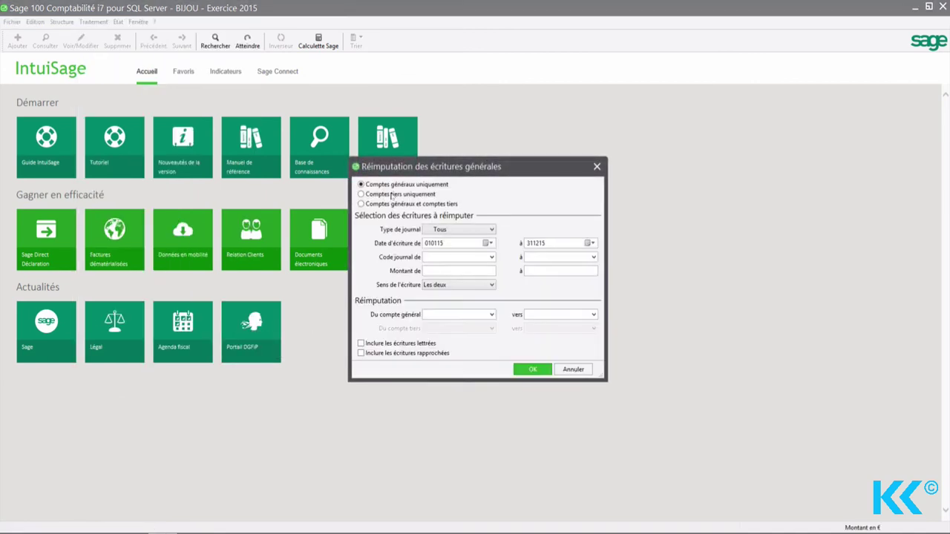
{"action": "left_click", "coordinate": [376, 195]}
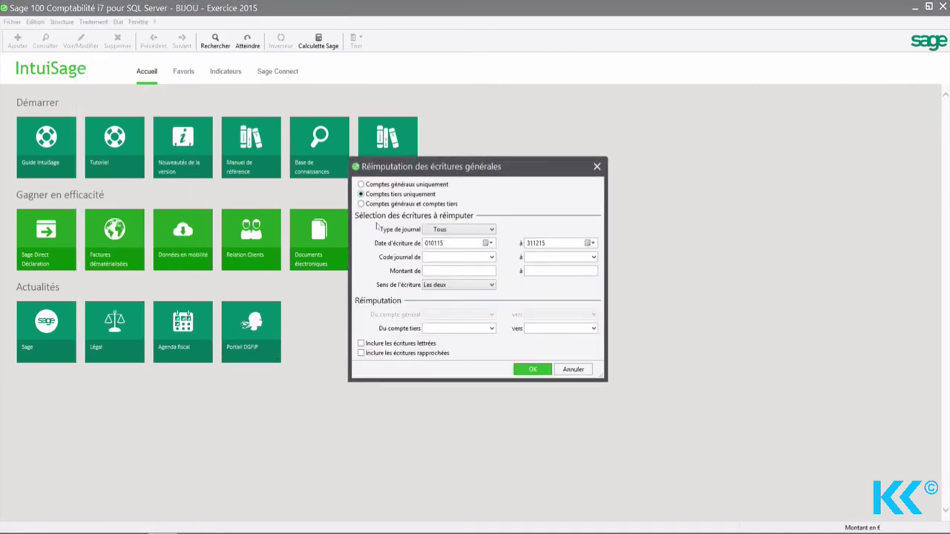
{"action": "left_click", "coordinate": [447, 328]}
{"action": "type", "text": "BILLO"}
{"action": "key", "text": "Tab"}
{"action": "type", "text": "BRELO"}
{"action": "key", "text": "Return"}
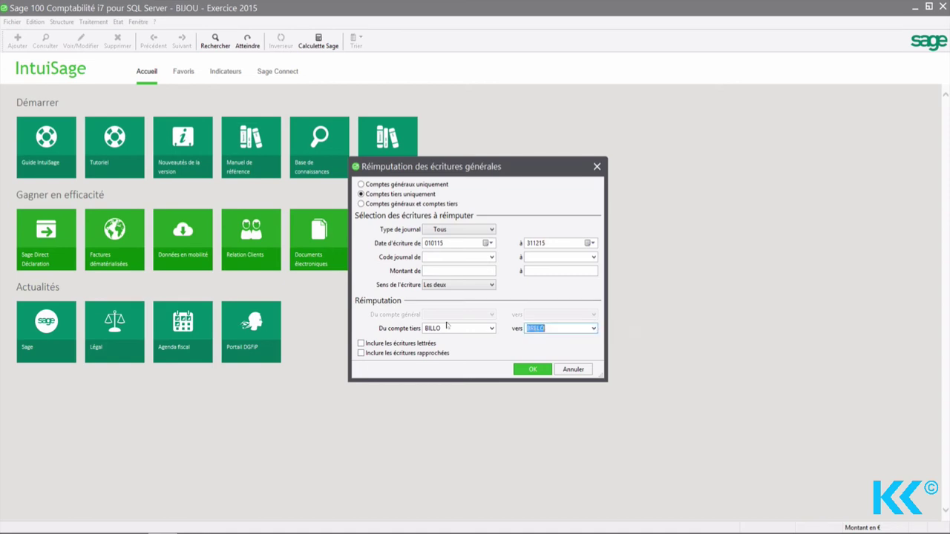
- Include lettered and reconciled entries in the reimputation, run it and acknowledge the message
{"action": "left_click", "coordinate": [361, 343]}
{"action": "left_click", "coordinate": [361, 353]}
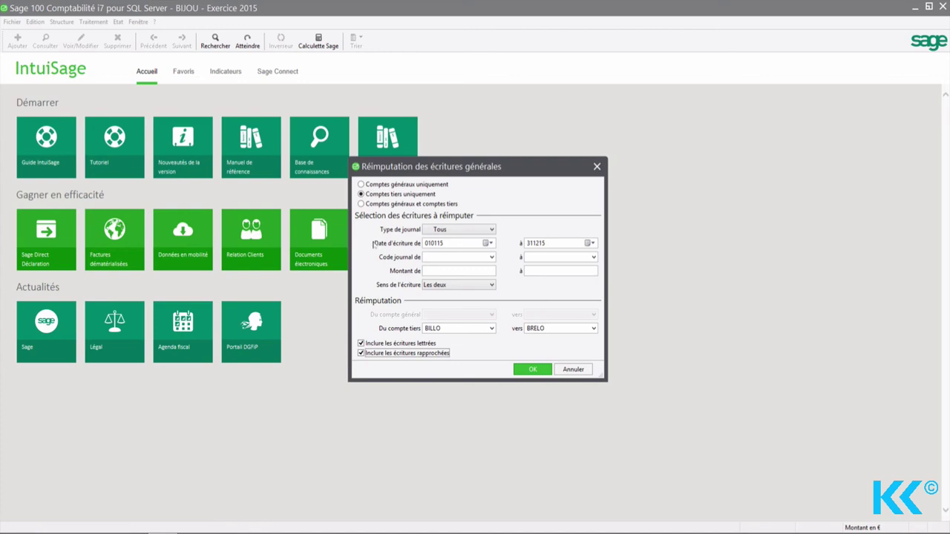
{"action": "left_click", "coordinate": [528, 373]}
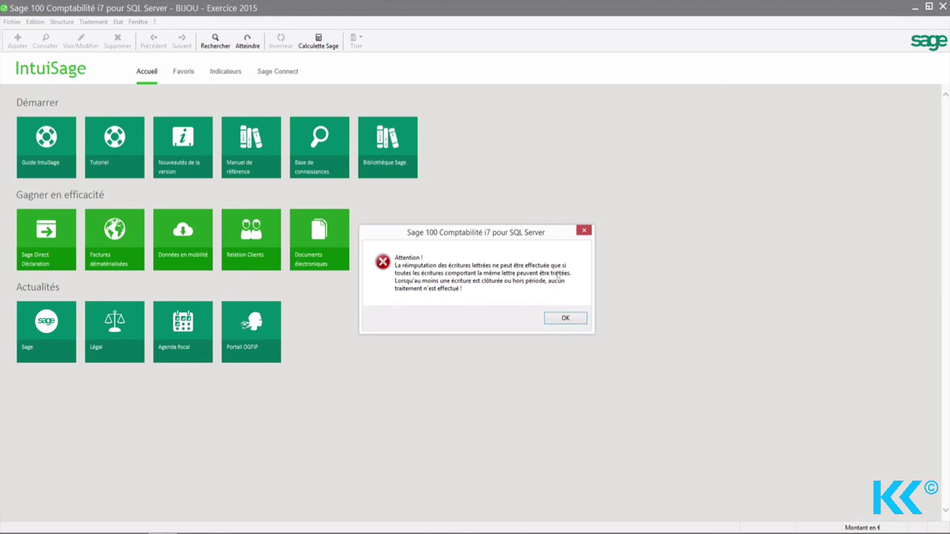
{"action": "left_click", "coordinate": [563, 318]}
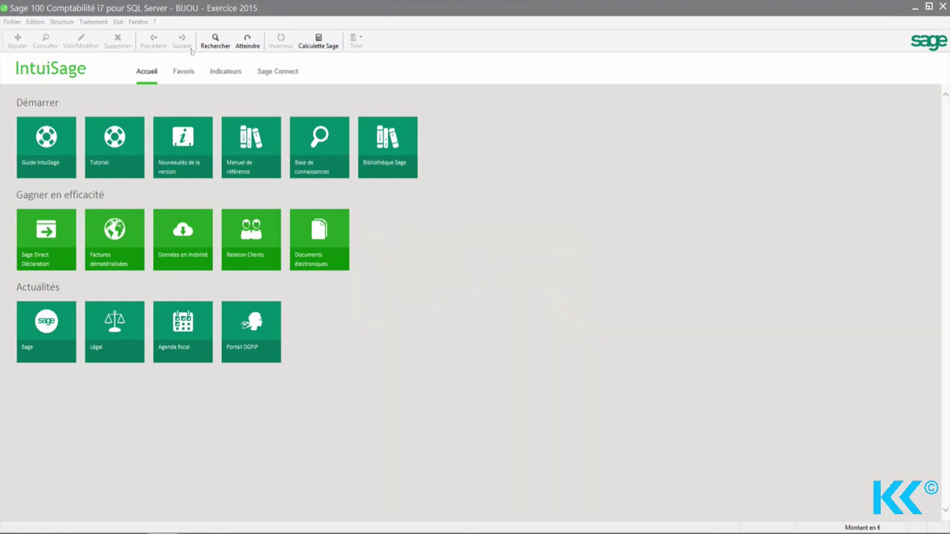
- Check the entries of third-party account BILLO after the reimputation, and return to the account list
{"action": "left_click", "coordinate": [94, 21]}
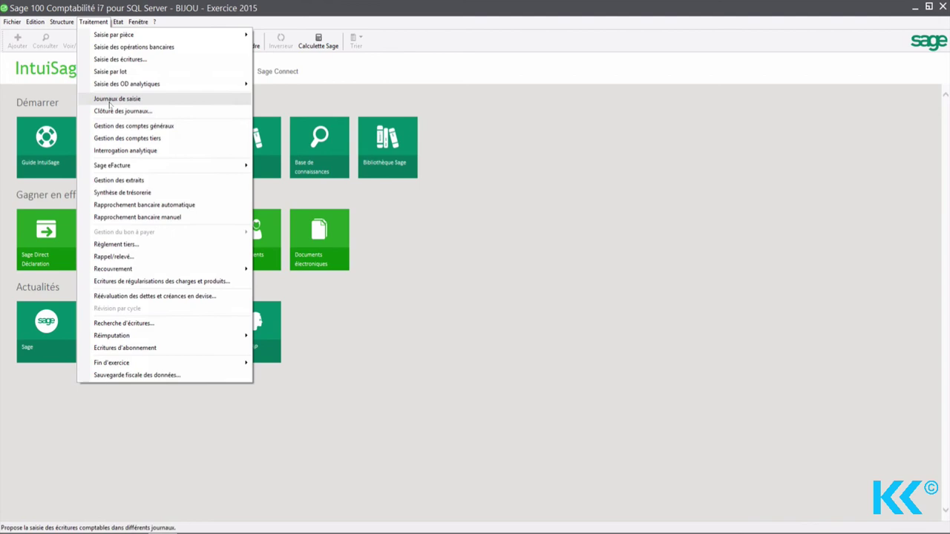
{"action": "left_click", "coordinate": [126, 138]}
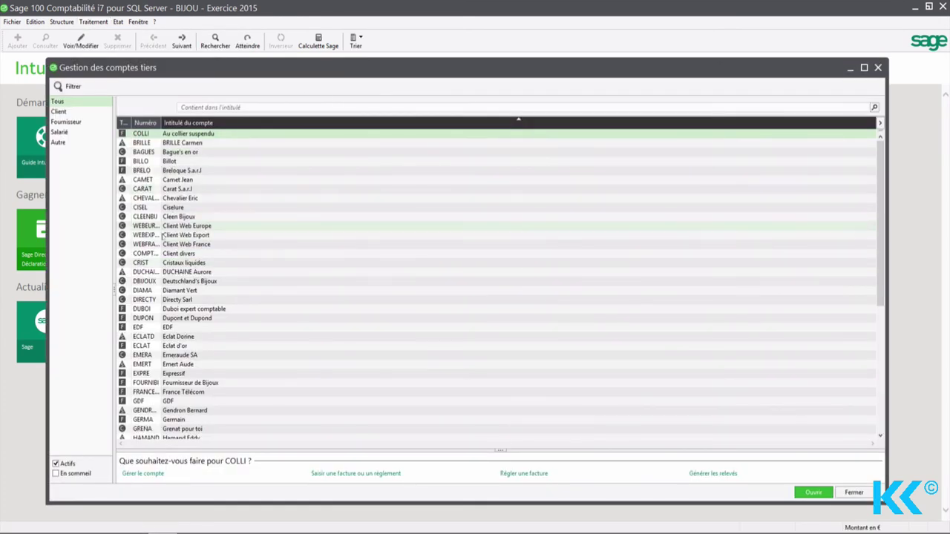
{"action": "left_click", "coordinate": [194, 161]}
{"action": "double_click", "coordinate": [193, 162]}
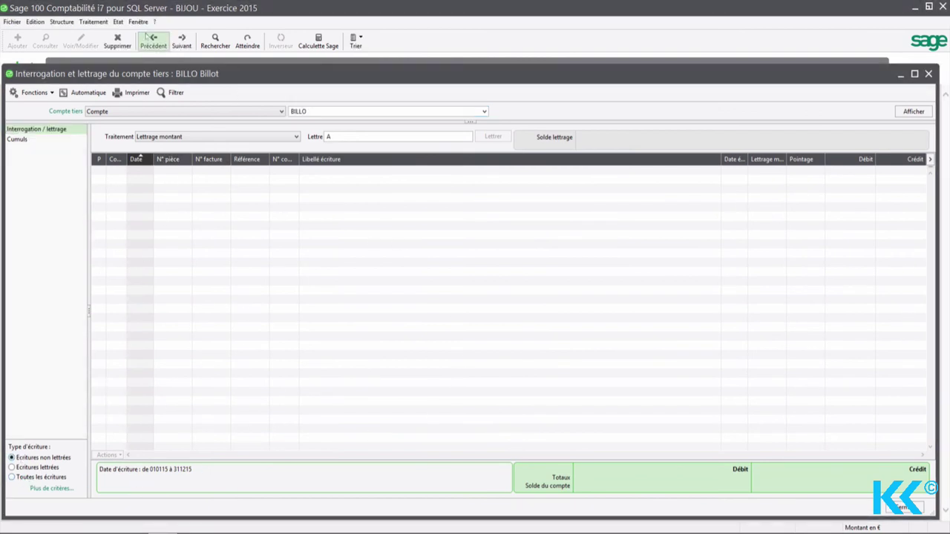
{"action": "left_click", "coordinate": [182, 41]}
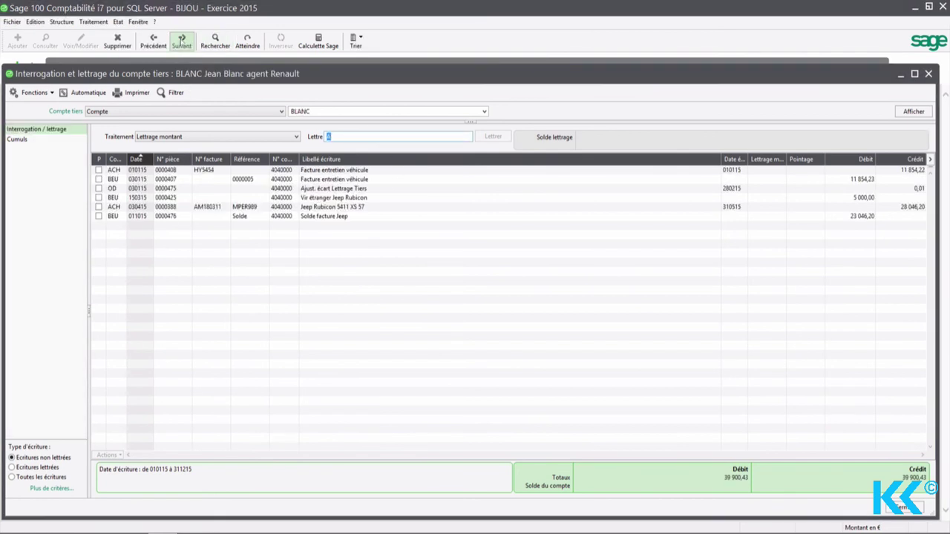
{"action": "left_click", "coordinate": [929, 74]}
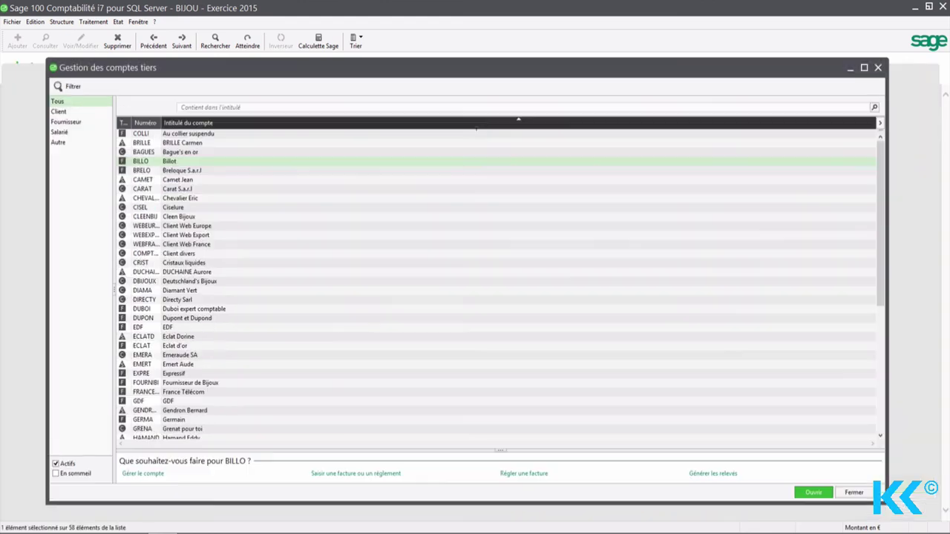
- Inspect the entries of third-party account BRELO, including the transferred Billot lines, and display all entry types
{"action": "double_click", "coordinate": [166, 171]}
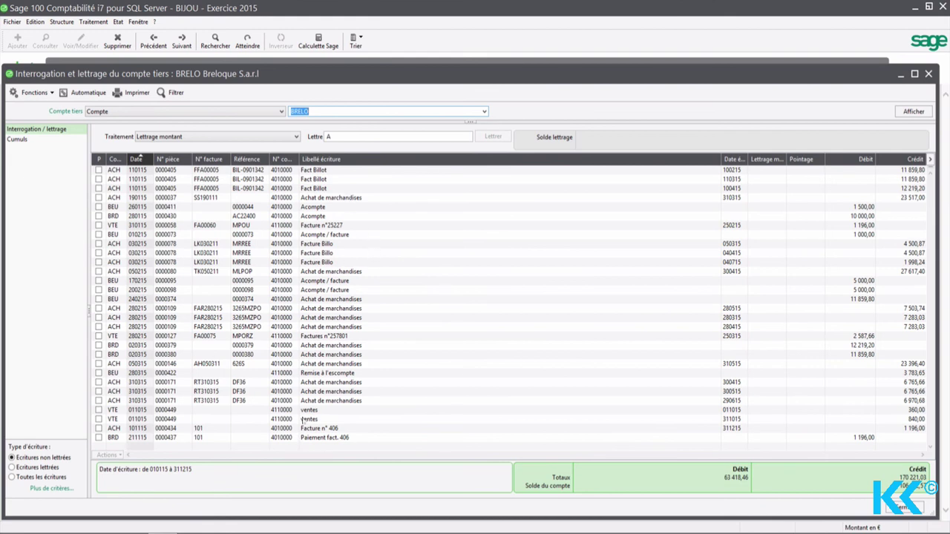
{"action": "left_click", "coordinate": [310, 171]}
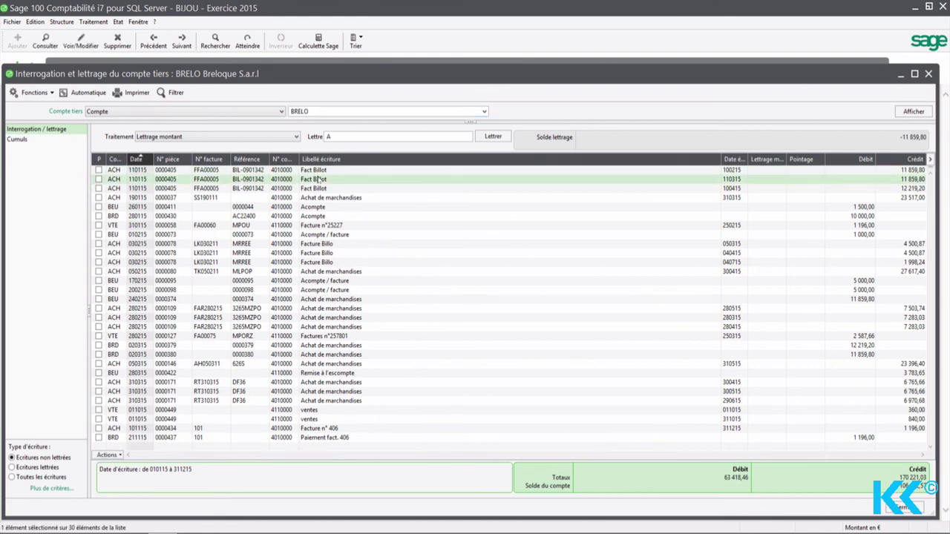
{"action": "left_click", "coordinate": [319, 189]}
{"action": "left_click", "coordinate": [321, 208]}
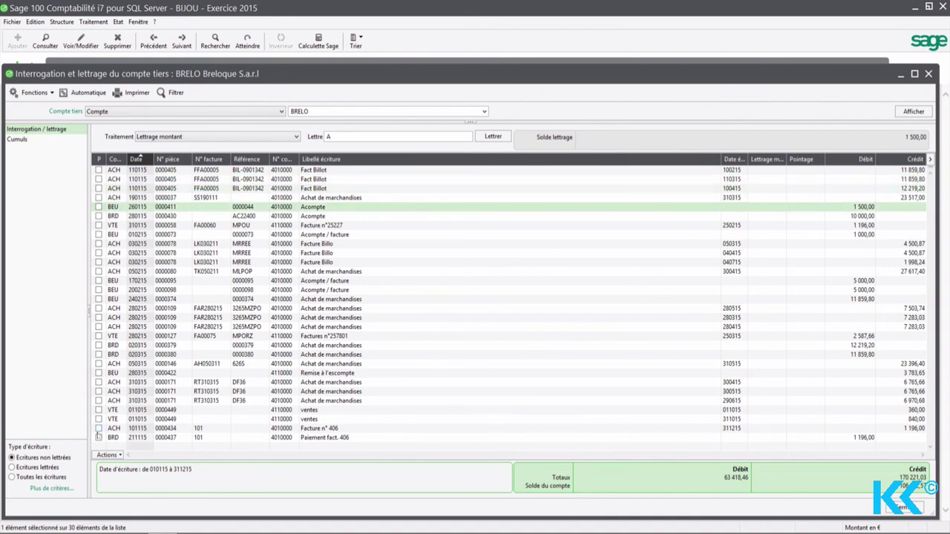
{"action": "left_click", "coordinate": [26, 479]}
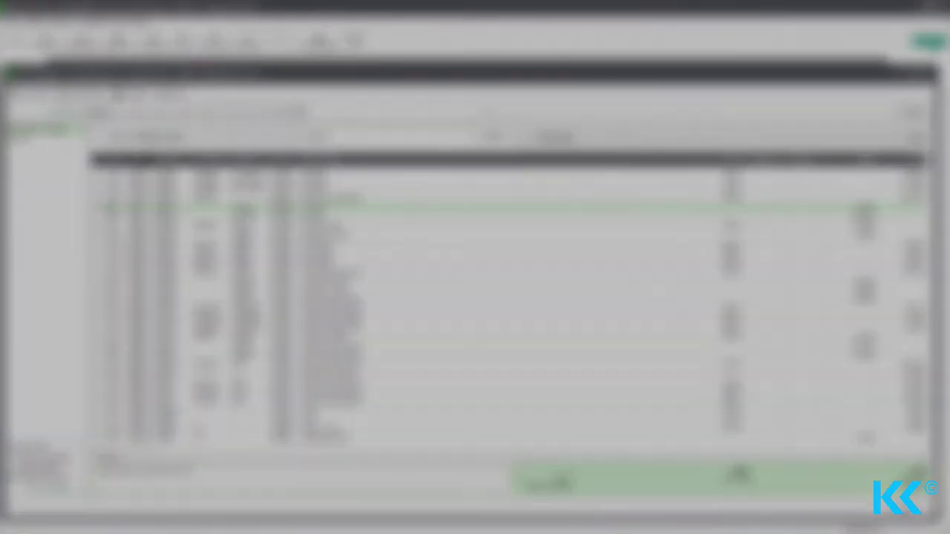